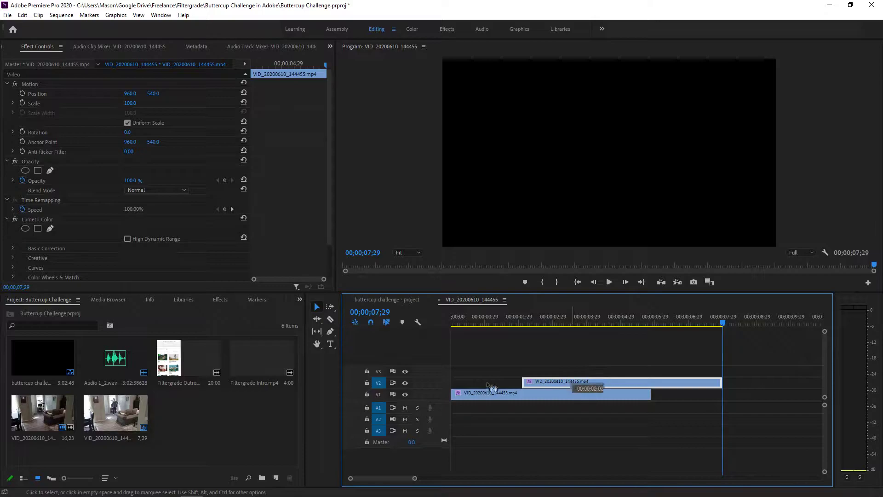
Step: Move the V2 clip to the start of the sequence and trim its end at 00;00;02;01
{"action": "left_click_drag", "start_coordinate": [572, 384], "coordinate": [498, 386]}
{"action": "left_click", "coordinate": [521, 318]}
{"action": "left_click_drag", "start_coordinate": [650, 382], "coordinate": [520, 383]}
{"action": "left_click_drag", "start_coordinate": [415, 478], "coordinate": [396, 481]}
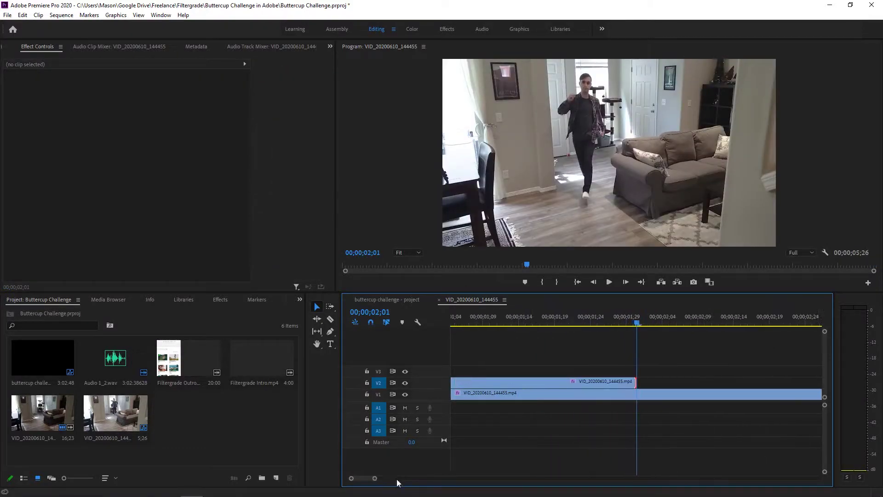
Step: Apply a frame hold to the trimmed V2 clip, holding on its Out Point
{"action": "left_click", "coordinate": [614, 382]}
{"action": "right_click", "coordinate": [620, 381]}
{"action": "mouse_move", "coordinate": [709, 382]}
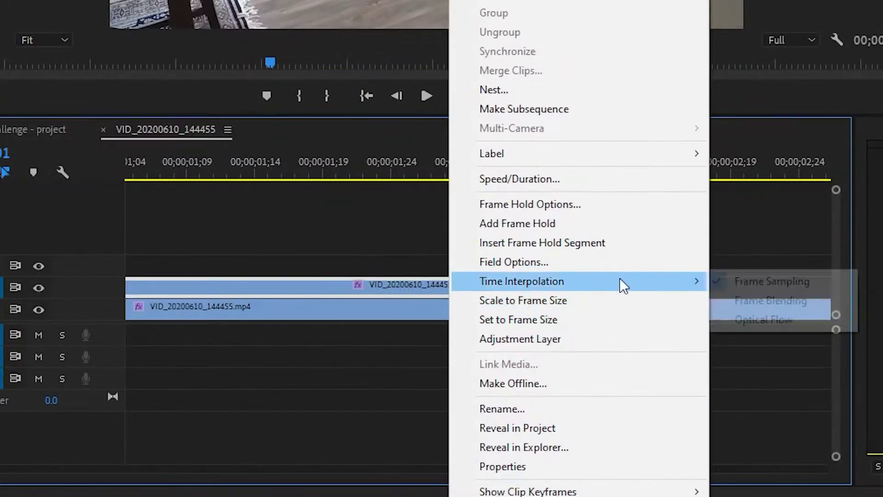
{"action": "left_click", "coordinate": [622, 206]}
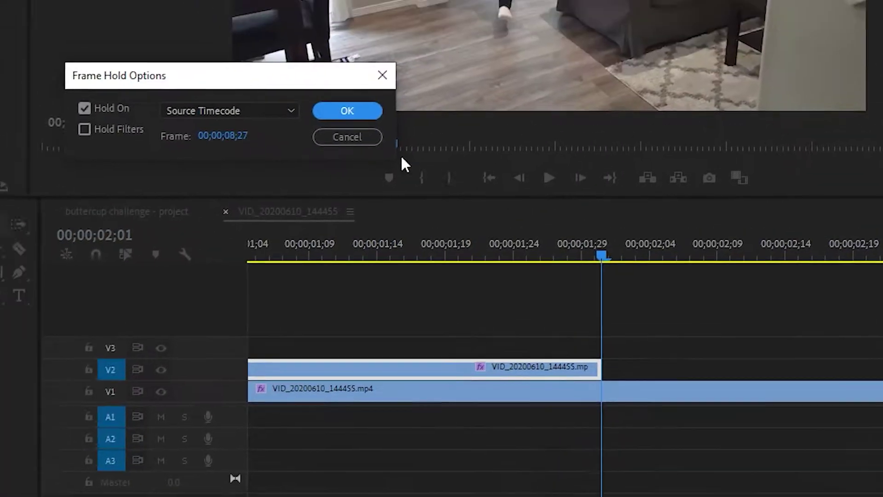
{"action": "left_click", "coordinate": [424, 212]}
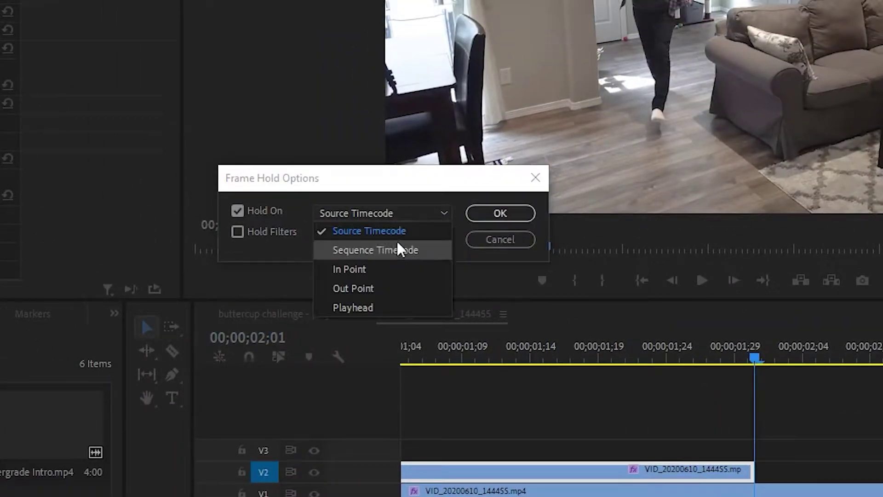
{"action": "left_click", "coordinate": [362, 288]}
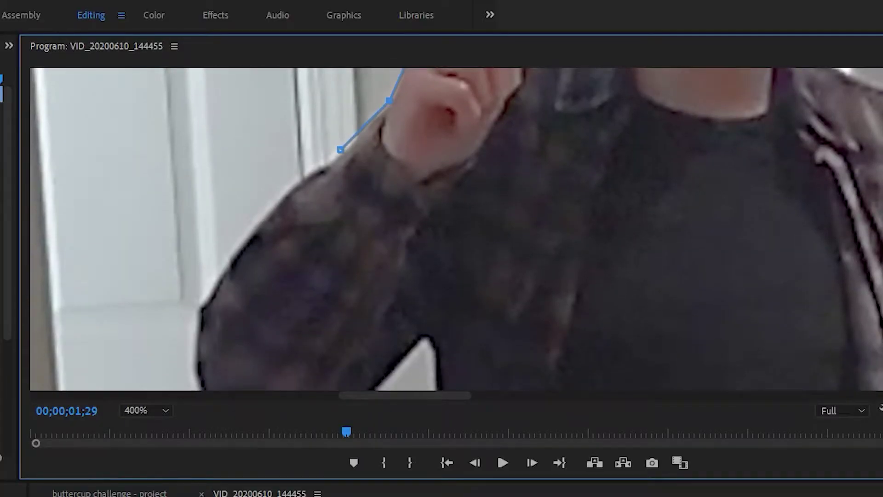
Step: Mask the raised arm and fist on the held V2 clip with a closed pen path, and hide the V1 footage
{"action": "scroll", "coordinate": [528, 131], "scroll_direction": "up", "scroll_amount": 2}
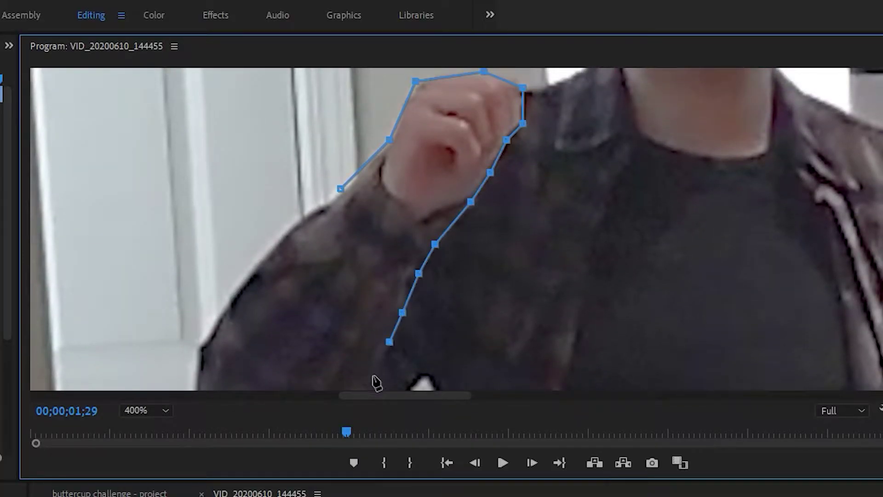
{"action": "scroll", "coordinate": [457, 229], "scroll_direction": "down", "scroll_amount": 4}
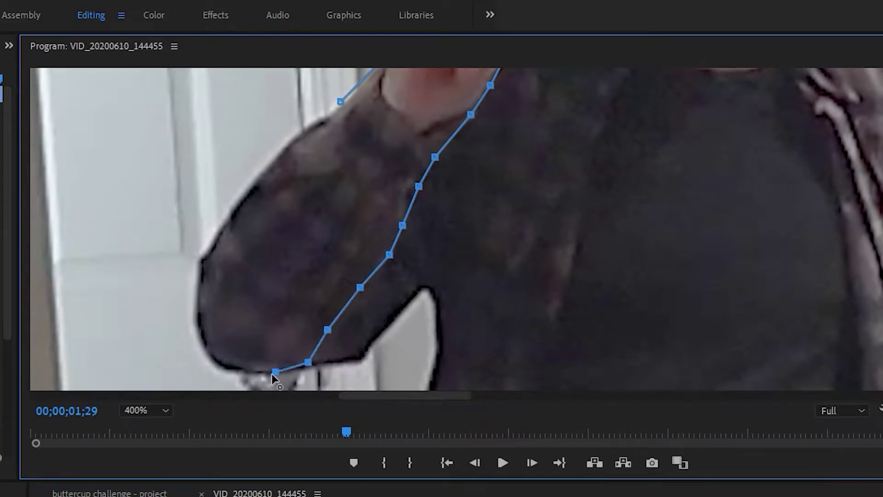
{"action": "left_click", "coordinate": [347, 117]}
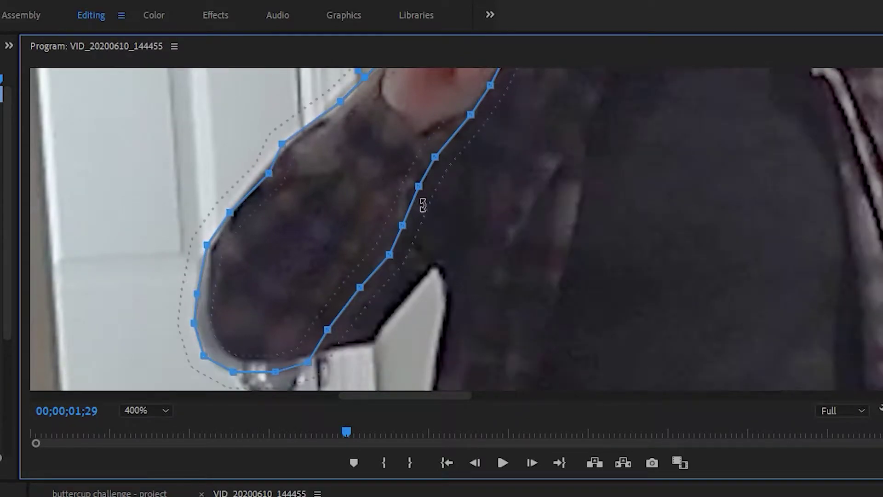
{"action": "left_click", "coordinate": [13, 368]}
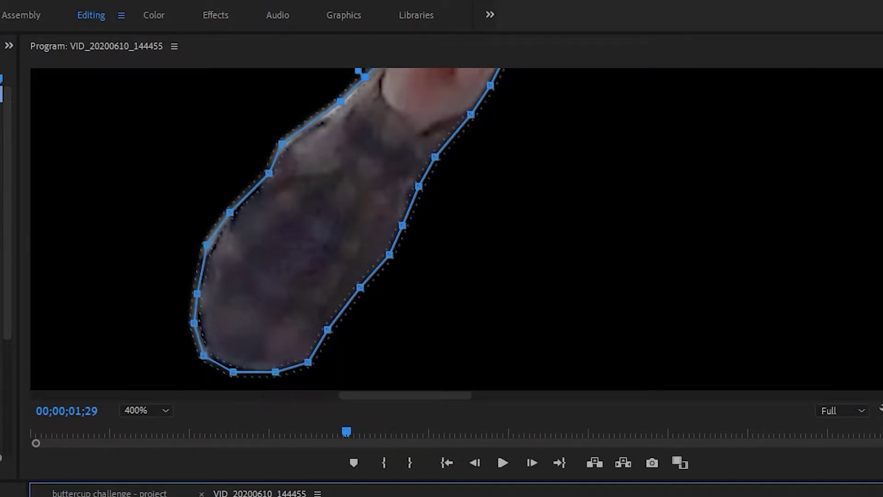
{"action": "left_click", "coordinate": [146, 410]}
{"action": "left_click", "coordinate": [152, 430]}
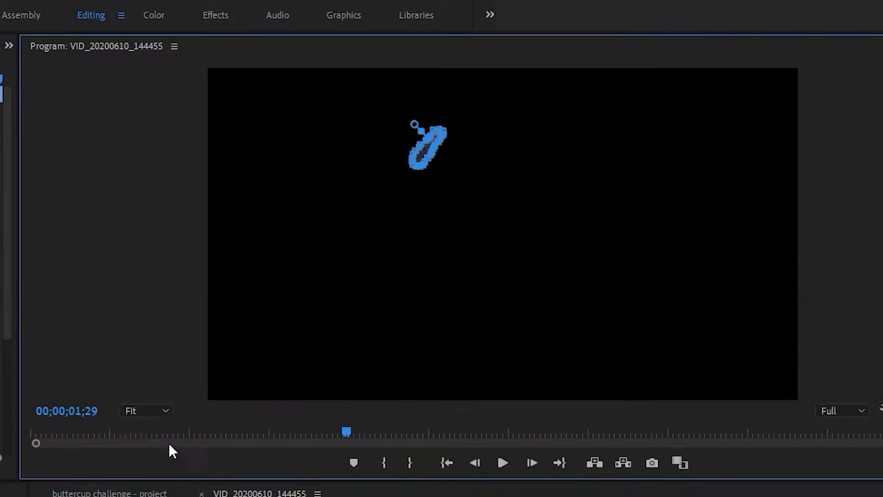
{"action": "key", "text": "Right"}
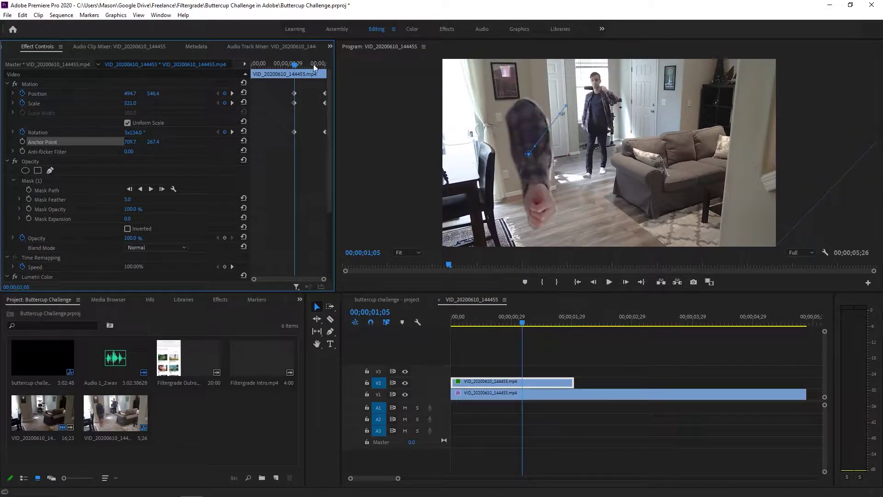
Step: Trim the arm clip's start to 00;00;01;05 and preview the arm animation from the sequence start
{"action": "left_click_drag", "start_coordinate": [452, 383], "coordinate": [521, 383]}
{"action": "key", "text": "Home"}
{"action": "key", "text": "space"}
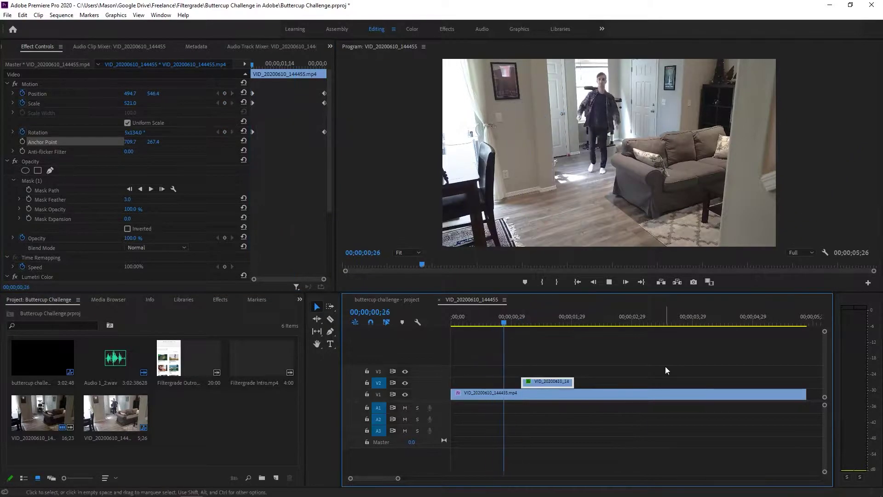
{"action": "left_click", "coordinate": [666, 369]}
{"action": "left_click", "coordinate": [546, 323]}
{"action": "left_click", "coordinate": [555, 380]}
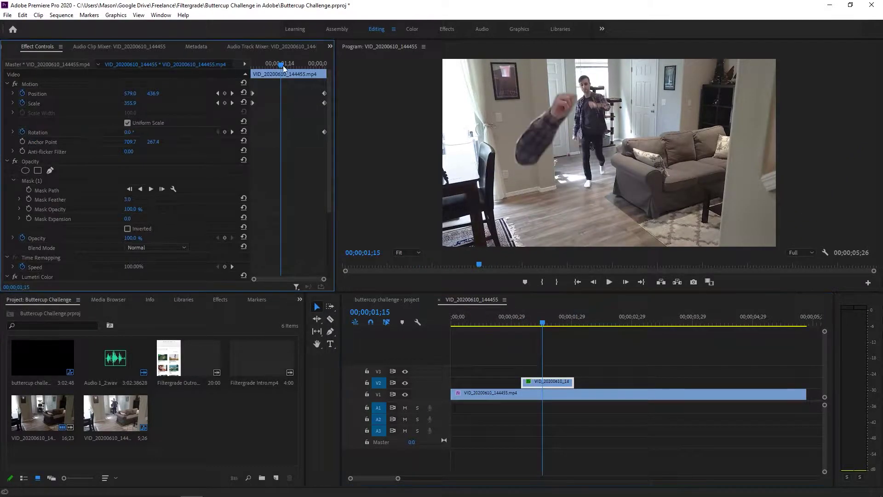
{"action": "left_click", "coordinate": [680, 368]}
{"action": "key", "text": "space"}
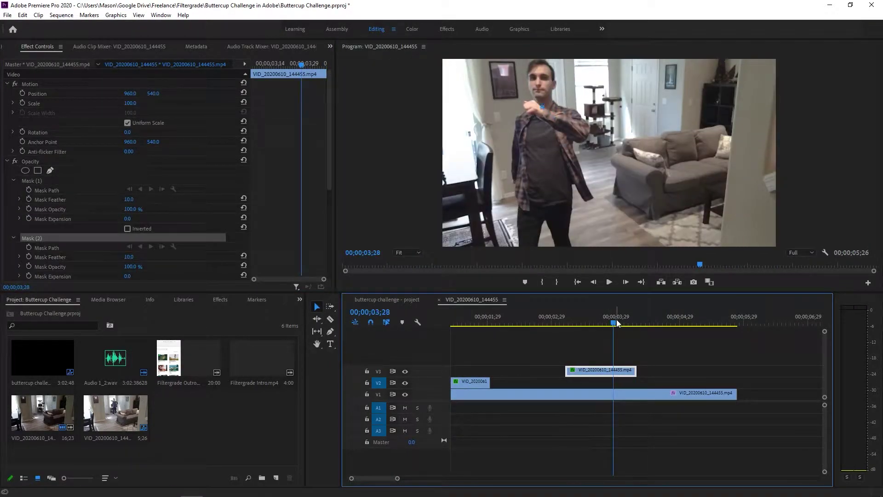
Step: Delete the second opacity mask from the V3 clip
{"action": "key", "text": "Delete"}
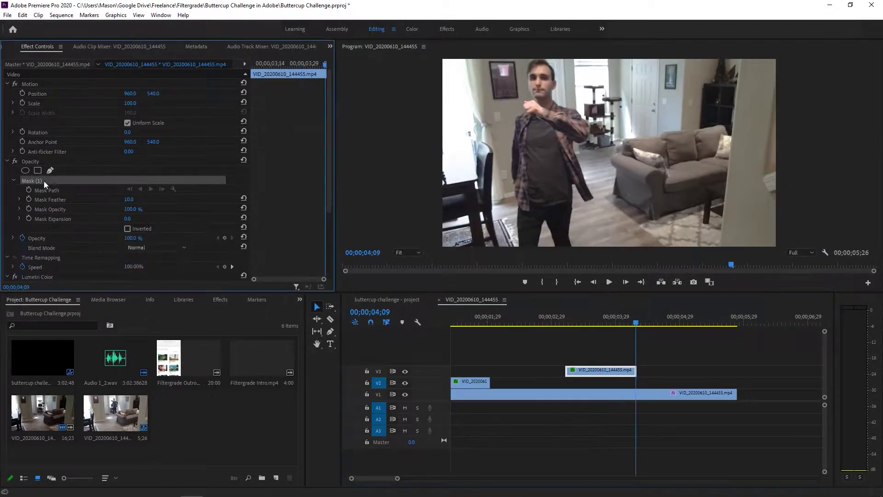
{"action": "left_click_drag", "start_coordinate": [873, 136], "coordinate": [872, 86]}
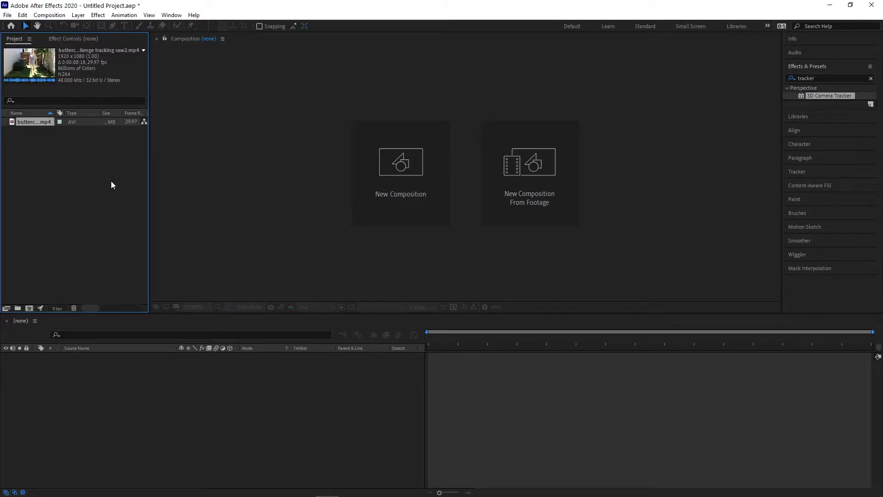
Step: In After Effects, create a composition from the buttercup challenge tracking raw2.mp4 footage and duplicate its layer at 0:00:02:26
{"action": "left_click_drag", "start_coordinate": [98, 154], "coordinate": [390, 167]}
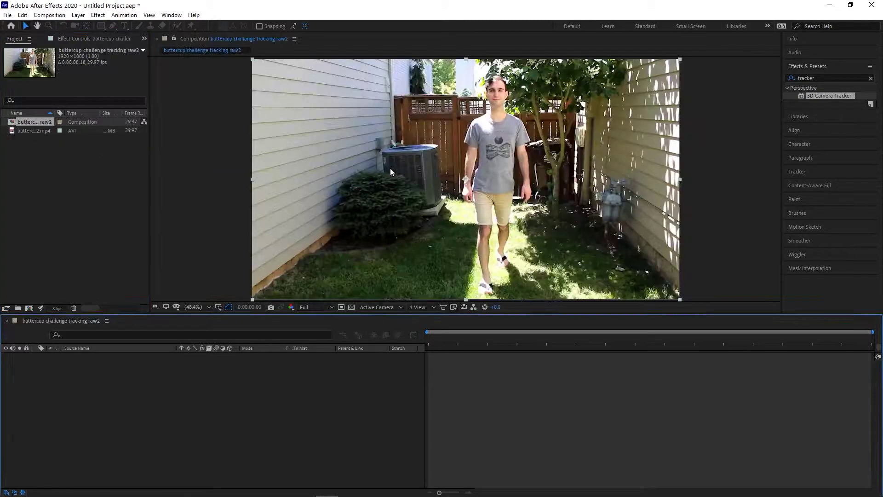
{"action": "left_click_drag", "start_coordinate": [450, 341], "coordinate": [576, 343]}
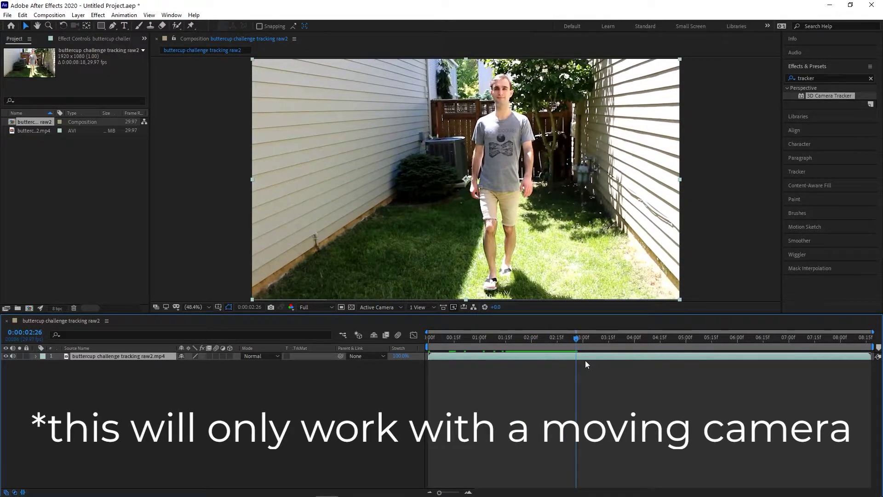
{"action": "key", "text": "ctrl+d"}
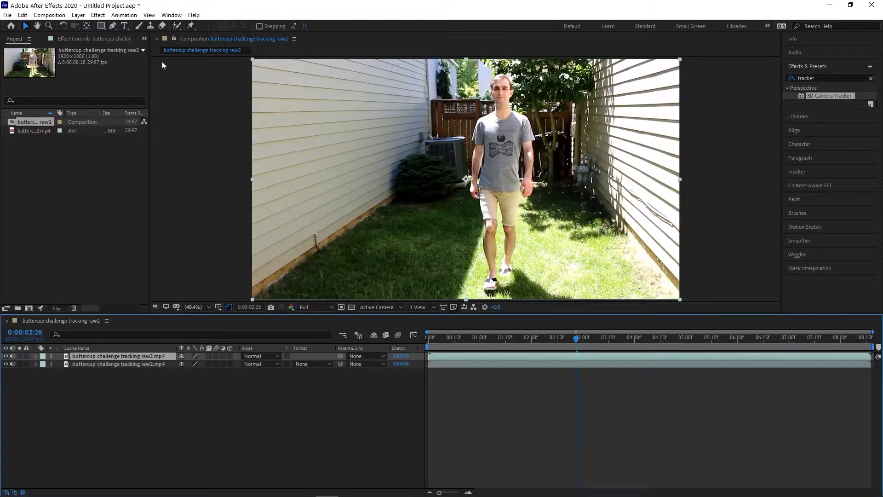
Step: Freeze the duplicate layer on the frame at 0:00:02:26 and trim its end to that time
{"action": "left_click", "coordinate": [78, 15]}
{"action": "mouse_move", "coordinate": [119, 132]}
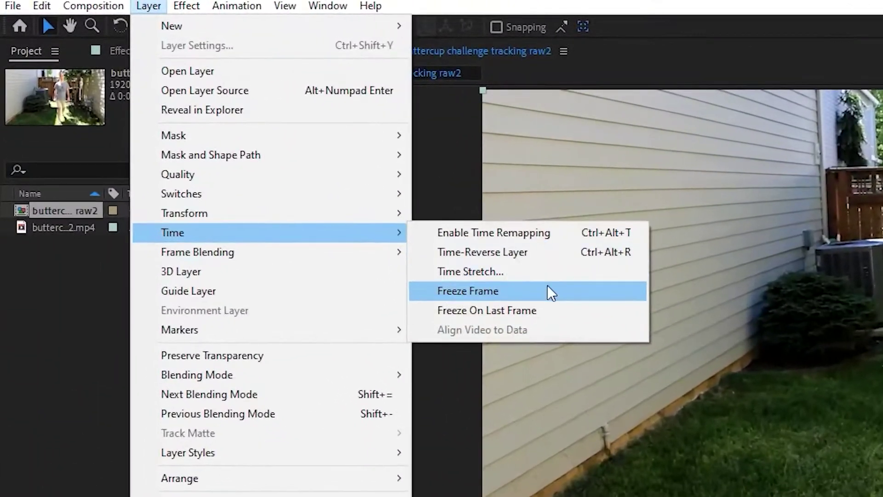
{"action": "left_click", "coordinate": [458, 245]}
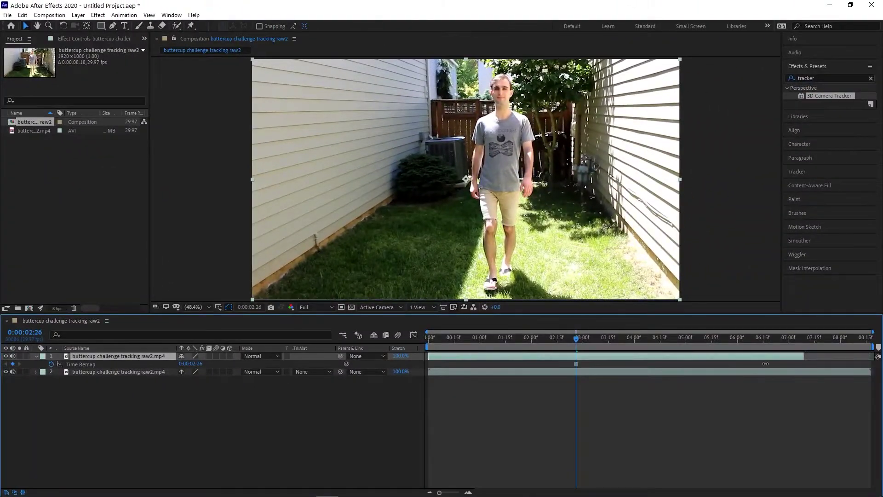
{"action": "left_click_drag", "start_coordinate": [765, 363], "coordinate": [576, 363]}
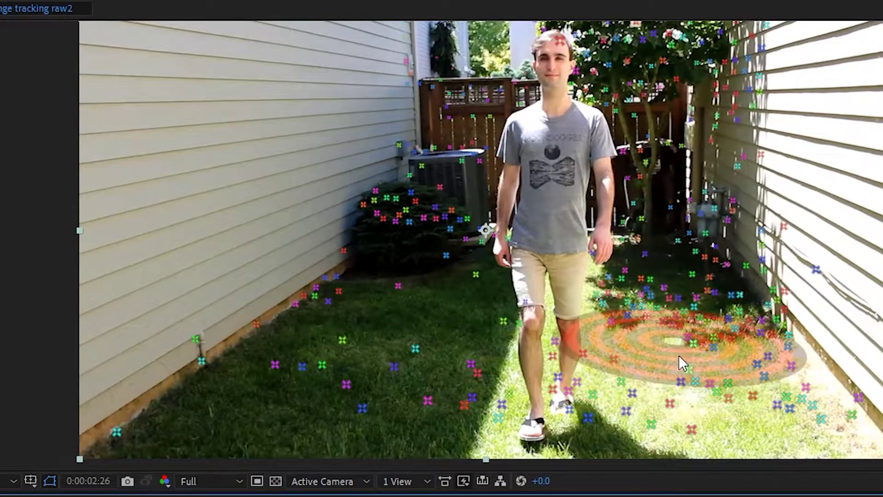
Step: Create a null and camera from the track points on the grass beside the walking man
{"action": "left_click", "coordinate": [400, 369]}
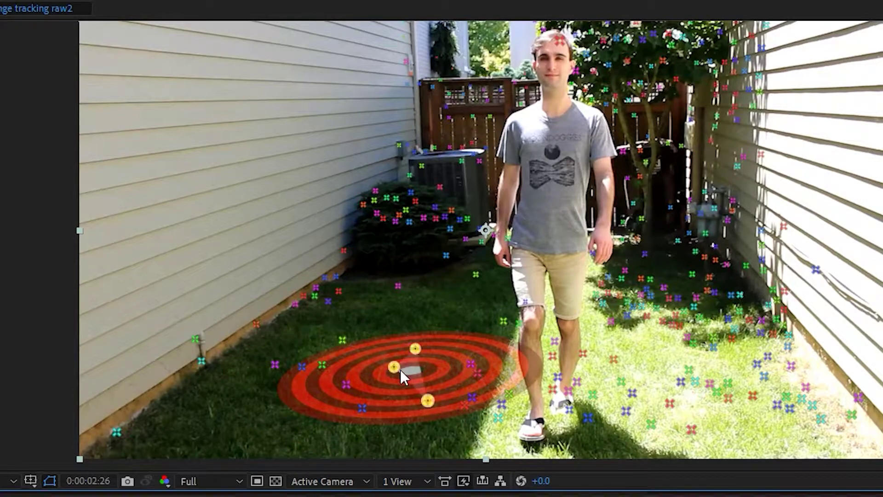
{"action": "right_click", "coordinate": [400, 369]}
{"action": "left_click", "coordinate": [536, 417]}
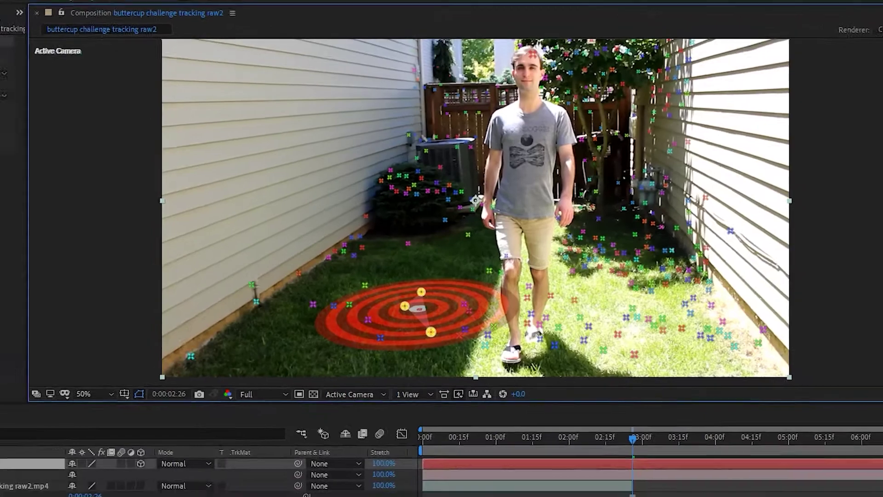
Step: Match the frozen layer's position to Track Null 1 and make it a 3D layer
{"action": "left_click", "coordinate": [55, 358]}
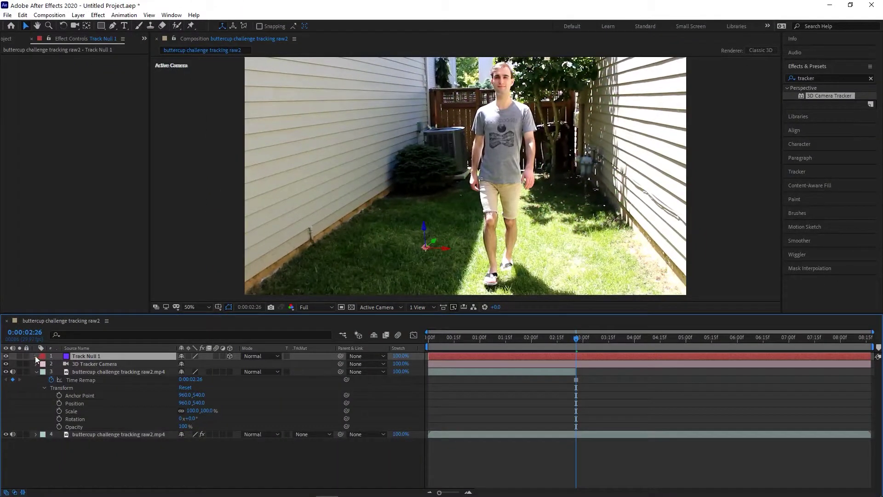
{"action": "left_click", "coordinate": [35, 356]}
{"action": "left_click", "coordinate": [71, 403]}
{"action": "key", "text": "ctrl+v"}
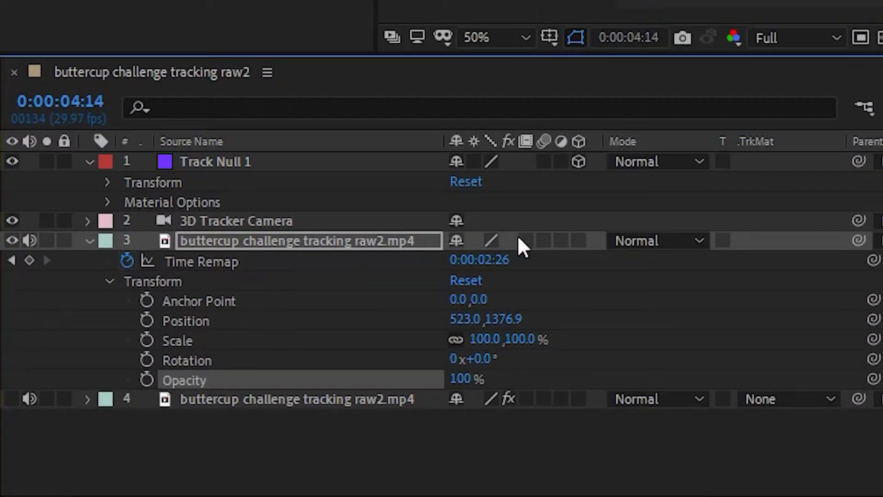
{"action": "left_click", "coordinate": [578, 240]}
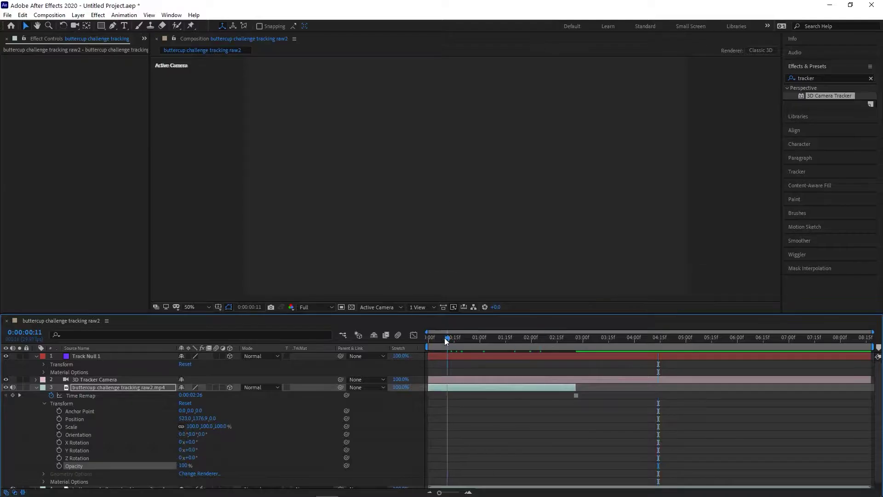
Step: Align the frozen layer at 0:00:02:26 with anchor point 0, 0, 1526, position -191.7, 285.1, 4.7 and Y rotation -3°
{"action": "left_click_drag", "start_coordinate": [445, 338], "coordinate": [576, 386]}
{"action": "left_click_drag", "start_coordinate": [200, 418], "coordinate": [174, 418]}
{"action": "left_click_drag", "start_coordinate": [188, 457], "coordinate": [194, 459]}
{"action": "mouse_move", "coordinate": [192, 442]}
{"action": "left_mouse_down"}
{"action": "mouse_move", "coordinate": [225, 442]}
{"action": "mouse_move", "coordinate": [191, 443]}
{"action": "left_mouse_up"}
{"action": "left_click_drag", "start_coordinate": [190, 450], "coordinate": [192, 450]}
{"action": "left_click_drag", "start_coordinate": [192, 457], "coordinate": [191, 457]}
{"action": "left_click_drag", "start_coordinate": [201, 411], "coordinate": [882, 389]}
{"action": "left_click_drag", "start_coordinate": [386, 131], "coordinate": [406, 108]}
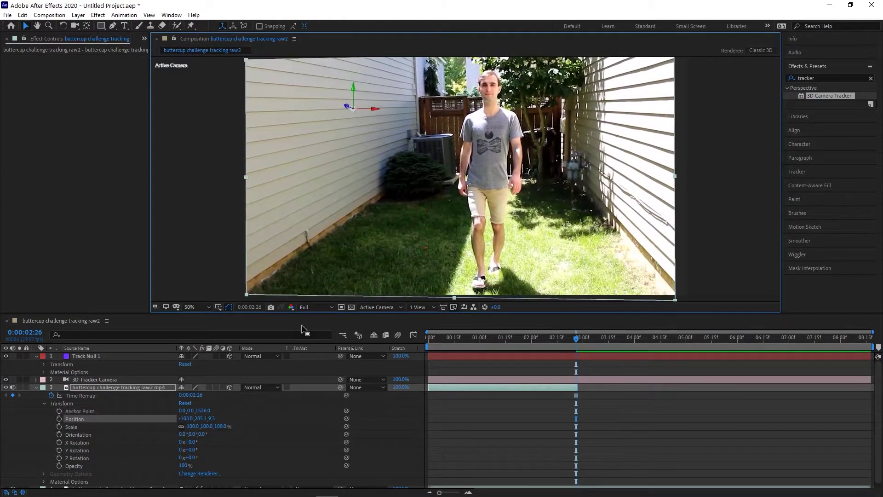
{"action": "mouse_move", "coordinate": [189, 449]}
{"action": "left_mouse_down"}
{"action": "mouse_move", "coordinate": [211, 449]}
{"action": "mouse_move", "coordinate": [186, 449]}
{"action": "left_mouse_up"}
{"action": "mouse_move", "coordinate": [368, 109]}
{"action": "left_mouse_down"}
{"action": "mouse_move", "coordinate": [357, 111]}
{"action": "mouse_move", "coordinate": [378, 111]}
{"action": "mouse_move", "coordinate": [354, 109]}
{"action": "left_mouse_up"}
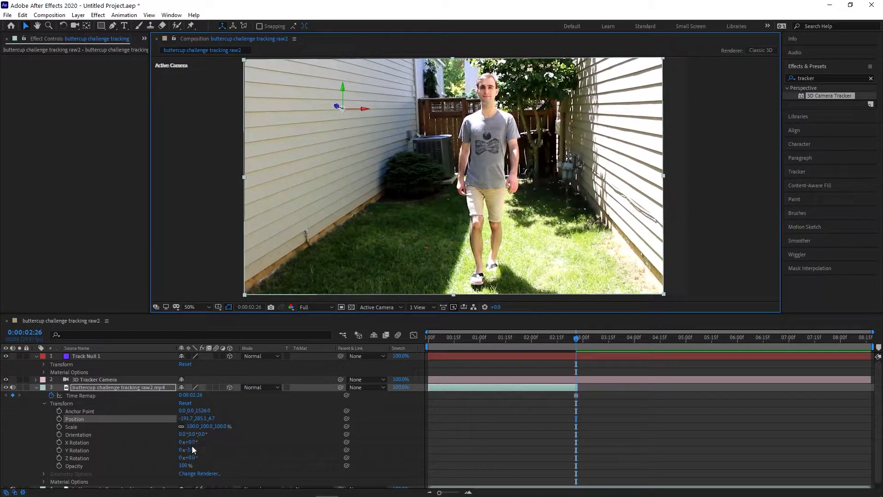
Step: Lower the frozen layer's opacity to 40% and set its anchor point to -60, 18, 1616 to match the footage below
{"action": "left_click_drag", "start_coordinate": [182, 410], "coordinate": [217, 398]}
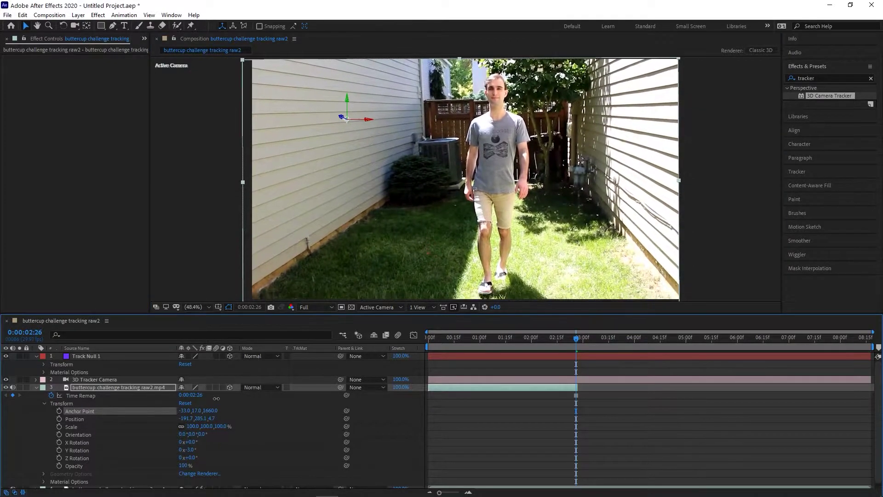
{"action": "left_click_drag", "start_coordinate": [188, 457], "coordinate": [170, 465]}
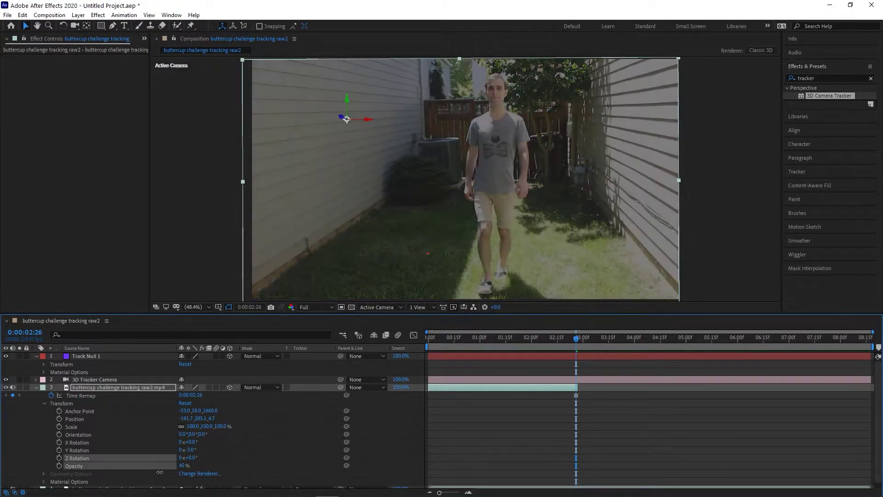
{"action": "scroll", "coordinate": [208, 424], "scroll_direction": "down", "scroll_amount": 1}
{"action": "left_click_drag", "start_coordinate": [232, 401], "coordinate": [172, 402]}
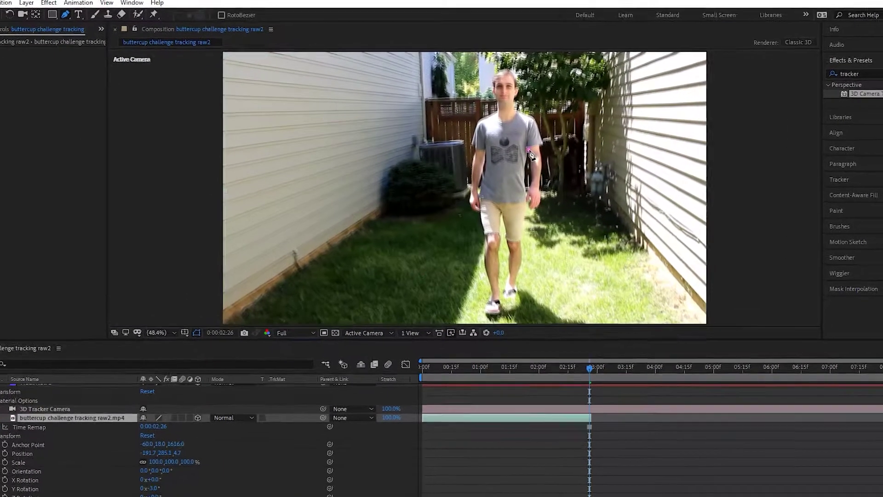
Step: Draw a pen mask around the forearm and hand beside the tree on the frozen layer, and check it at 0:00:01:05
{"action": "left_click", "coordinate": [523, 146]}
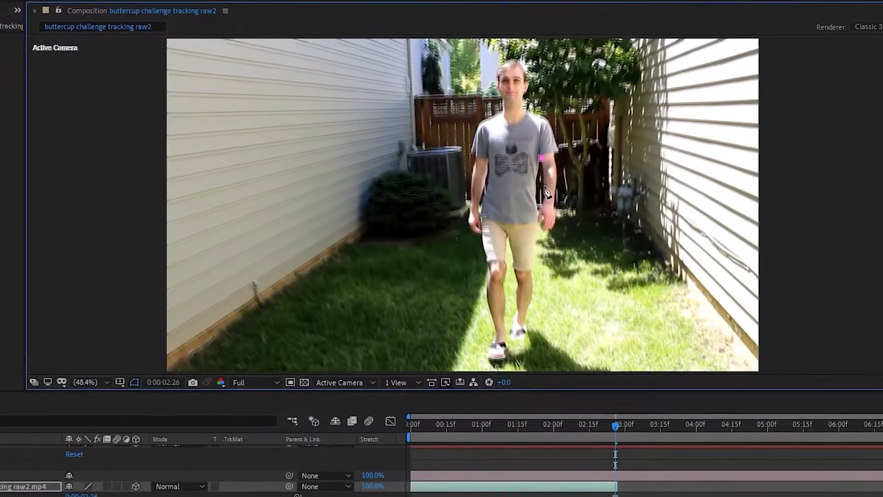
{"action": "left_click", "coordinate": [525, 165]}
{"action": "left_click", "coordinate": [522, 180]}
{"action": "left_click", "coordinate": [557, 262]}
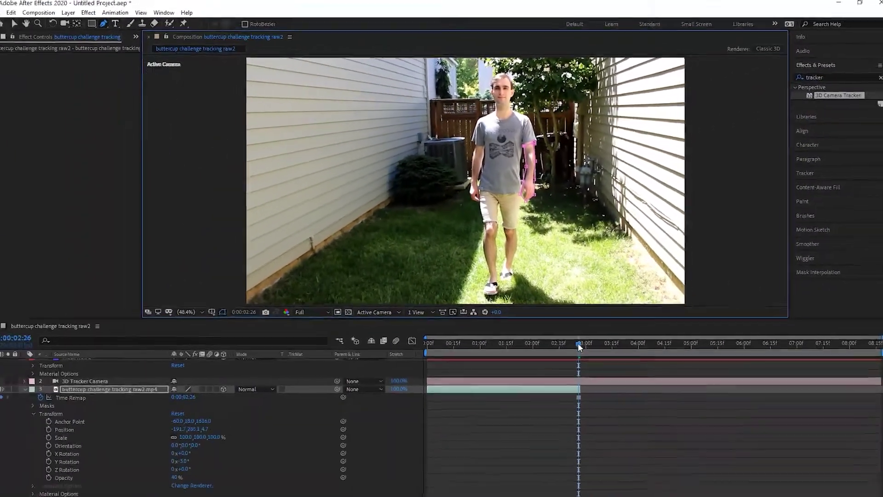
{"action": "left_click_drag", "start_coordinate": [577, 343], "coordinate": [487, 350]}
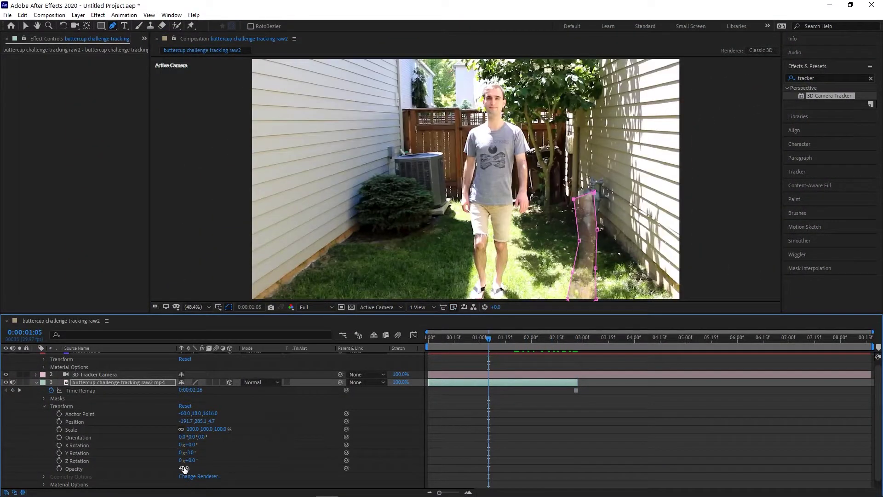
Step: Set the frozen layer's opacity to 100% and preview the composition
{"action": "left_click_drag", "start_coordinate": [184, 468], "coordinate": [364, 461]}
{"action": "key", "text": "space"}
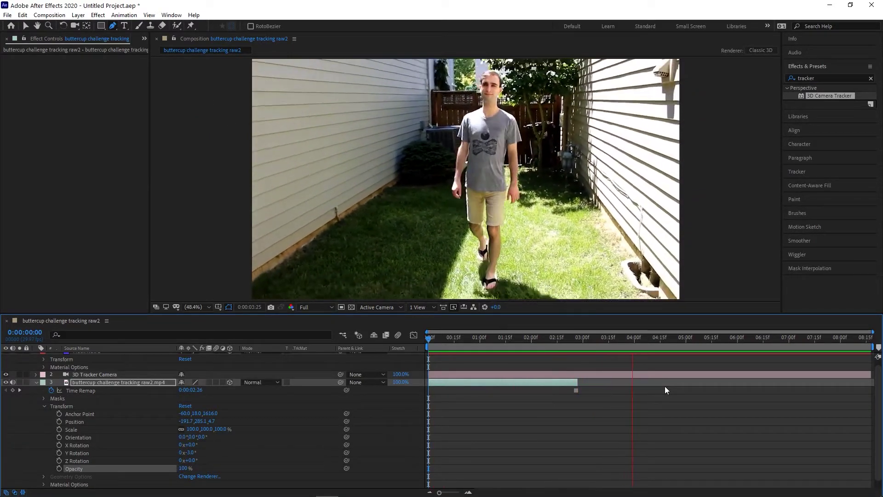
{"action": "key", "text": "space"}
Step: Play the composition from the beginning in a maximized viewer to check how the arm attaches, and restore the normal layout
{"action": "left_click", "coordinate": [541, 337]}
{"action": "key", "text": "Home"}
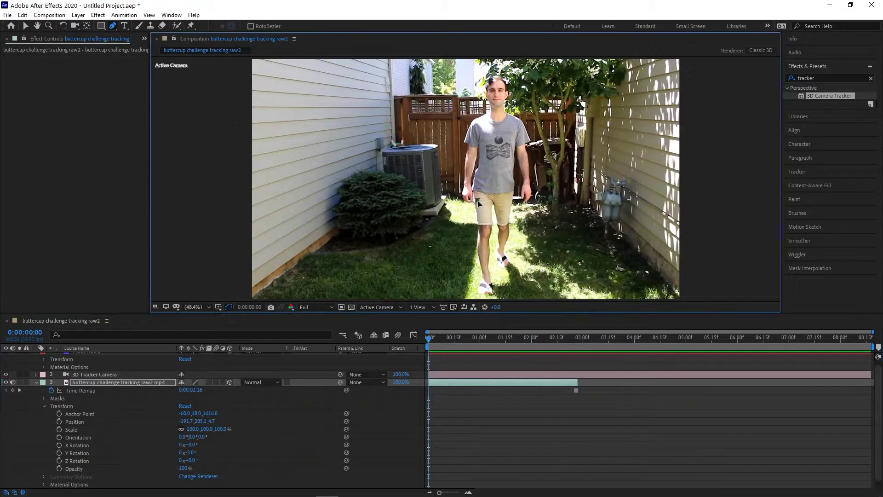
{"action": "key", "text": "grave"}
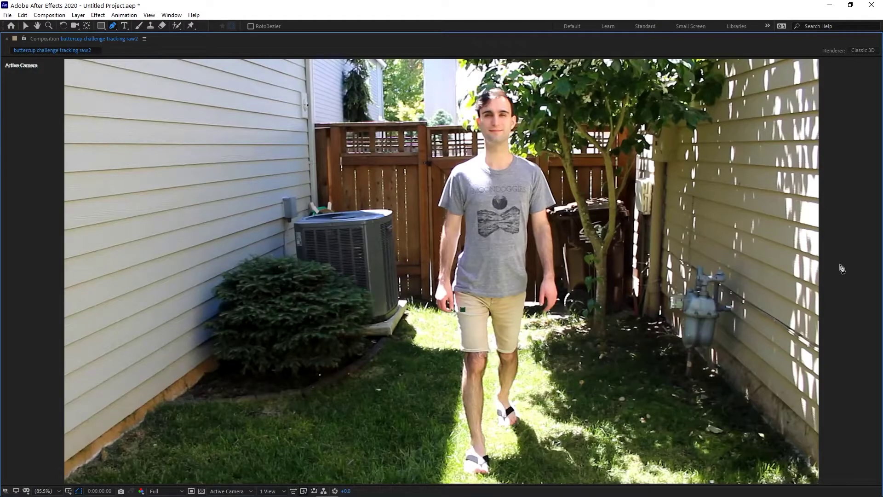
{"action": "key", "text": "space"}
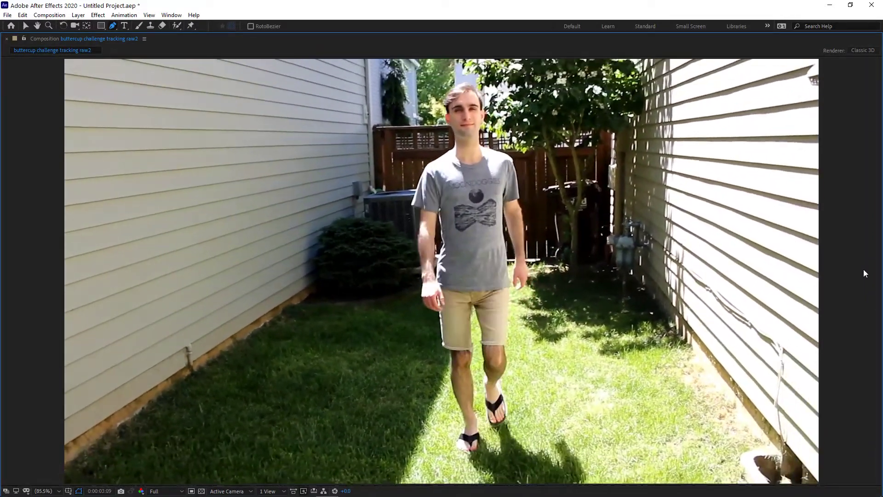
{"action": "key", "text": "grave"}
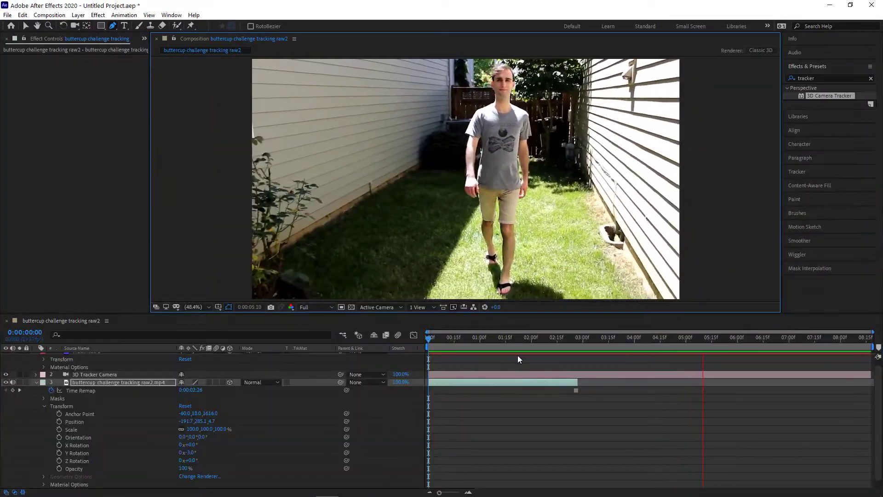
Step: Add an anchor point keyframe to the frozen layer at 0:00:02:26 and go to an earlier time before the arm attaches
{"action": "left_click_drag", "start_coordinate": [514, 338], "coordinate": [575, 335]}
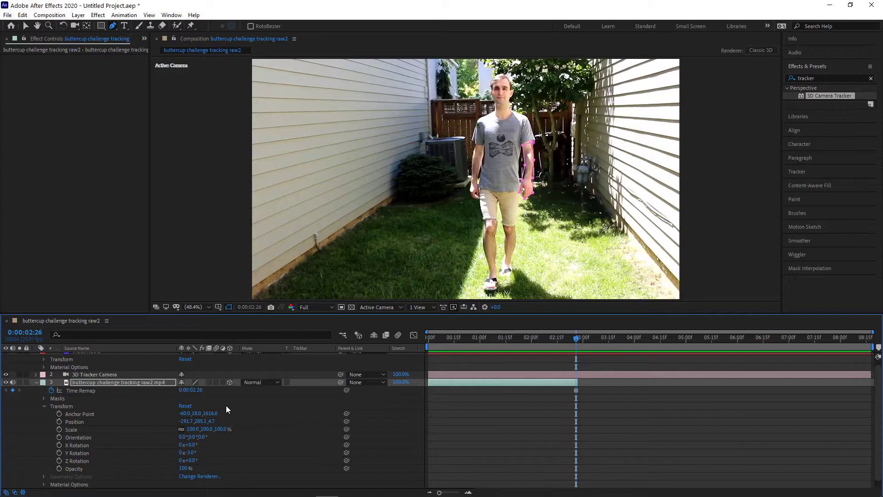
{"action": "left_click", "coordinate": [60, 413]}
{"action": "left_click_drag", "start_coordinate": [576, 338], "coordinate": [528, 338]}
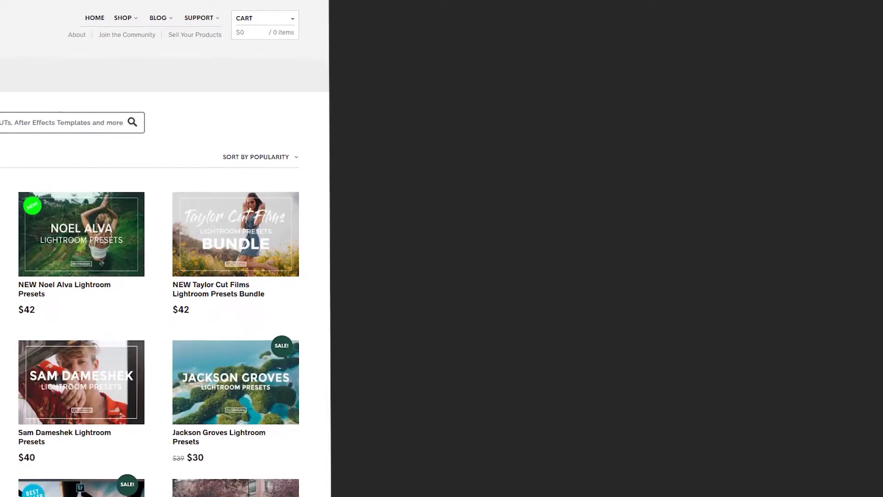